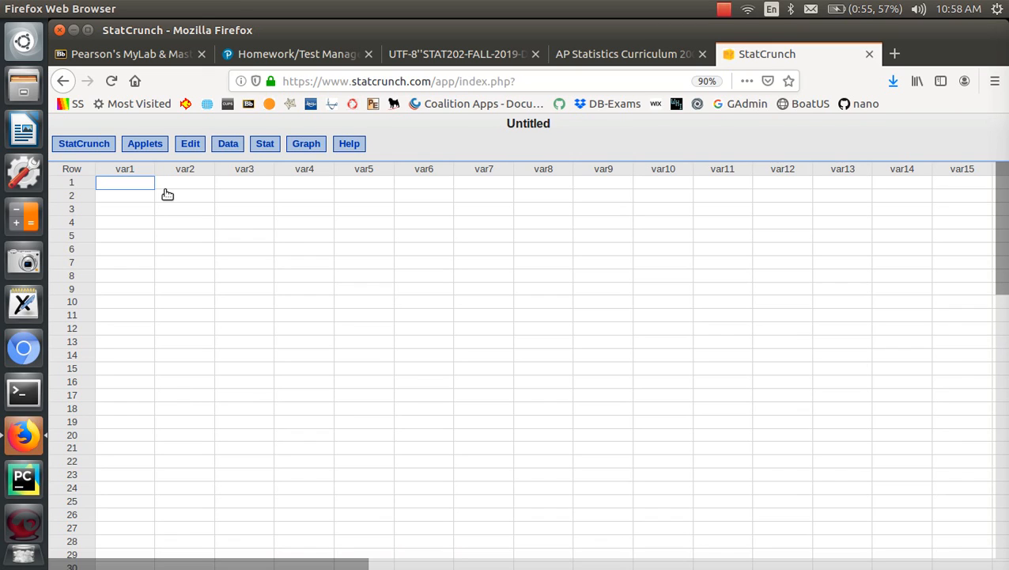
Enter the values 120, 125, 130, 135 and 140 in rows 1 to 5 of the var1 column
{"action": "type", "text": "120"}
{"action": "key", "text": "Return"}
{"action": "type", "text": "125"}
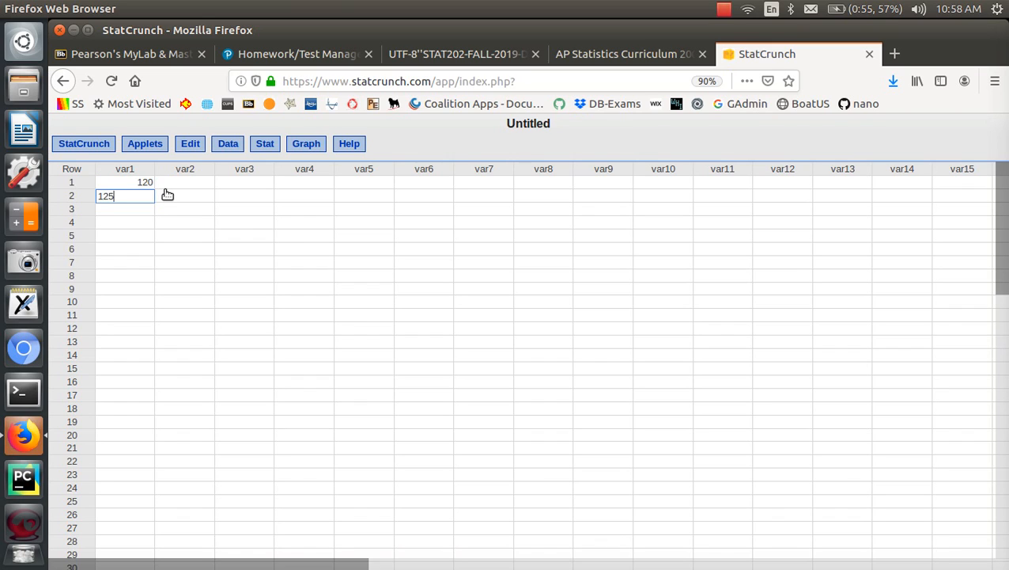
{"action": "key", "text": "Return"}
{"action": "type", "text": "130"}
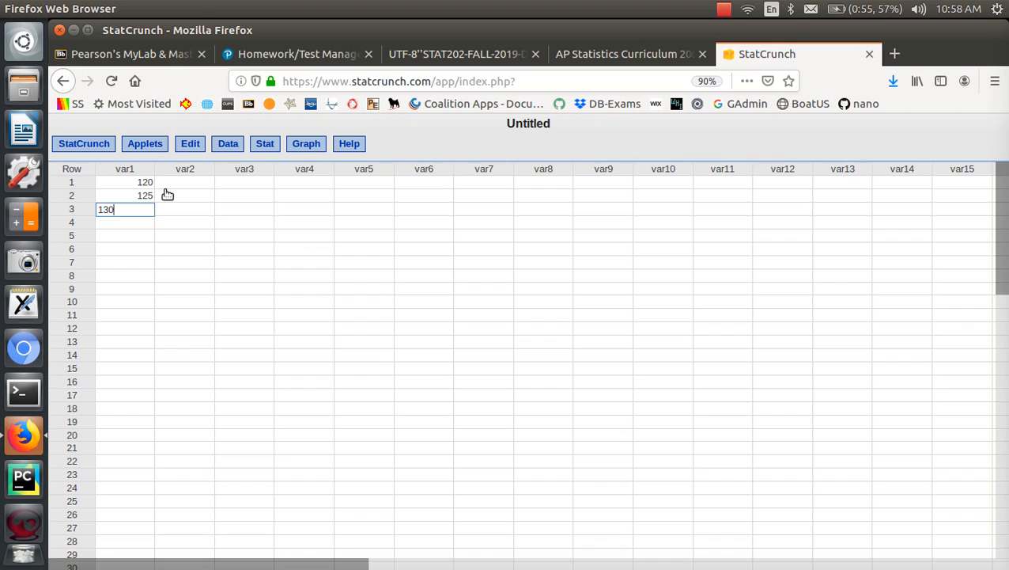
{"action": "key", "text": "Return"}
{"action": "type", "text": "135"}
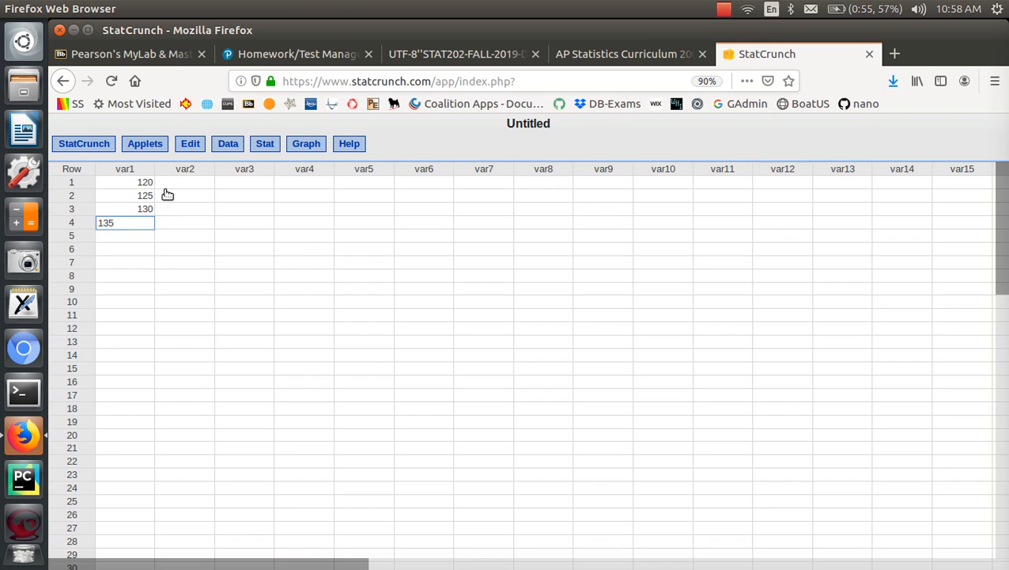
{"action": "key", "text": "Return"}
{"action": "type", "text": "140"}
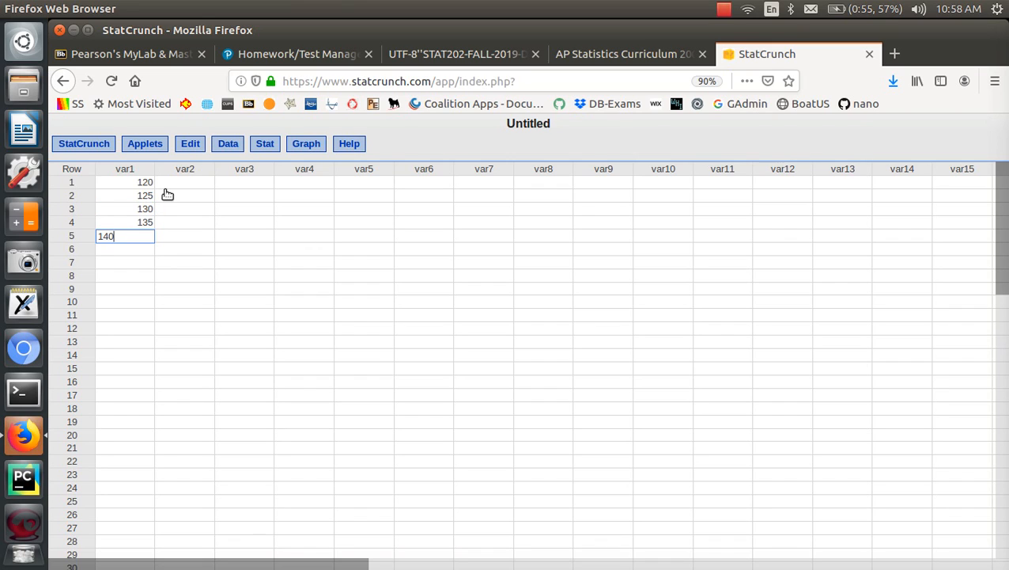
{"action": "key", "text": "Return"}
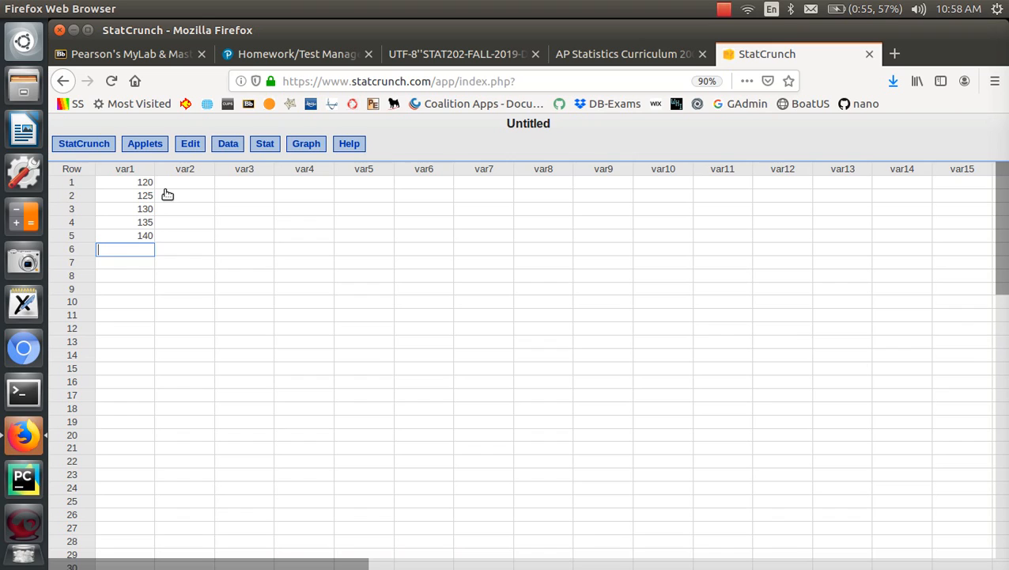
Rename the var1 column as sales and the var2 column as p
{"action": "left_click", "coordinate": [125, 168]}
{"action": "type", "text": "sales"}
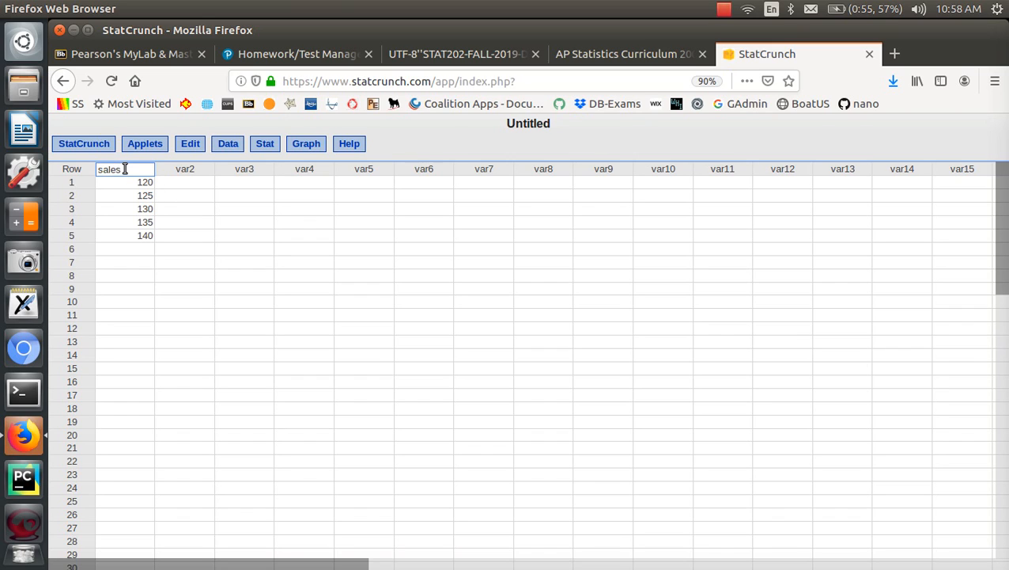
{"action": "left_click", "coordinate": [186, 168]}
{"action": "type", "text": "p"}
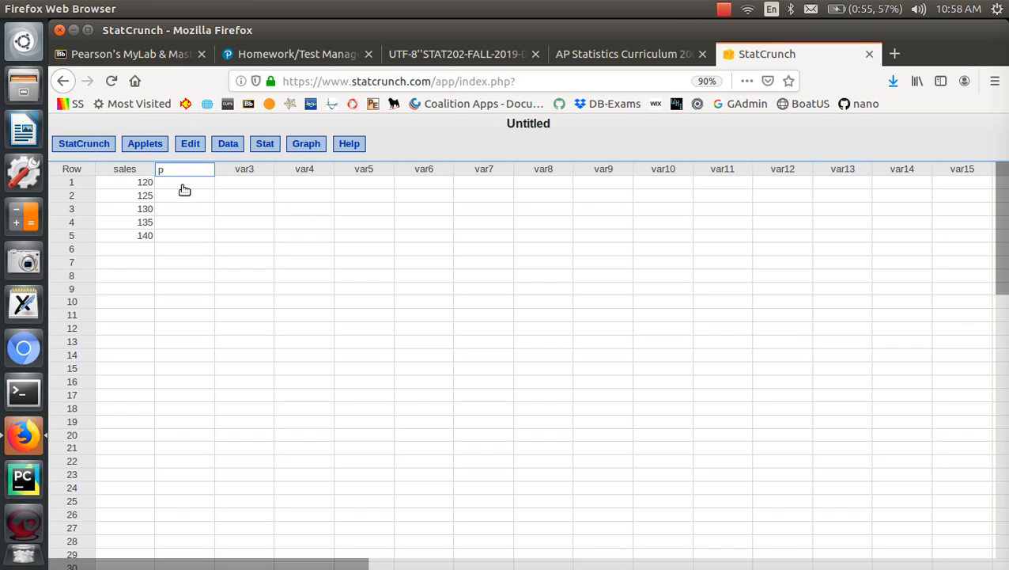
Enter the probabilities 0.13, 0.23, 0.38, 0.17 and 0.09 in rows 1 to 5 of the p column
{"action": "left_click", "coordinate": [183, 184]}
{"action": "type", "text": "0.13"}
{"action": "key", "text": "Return"}
{"action": "type", "text": "0.23"}
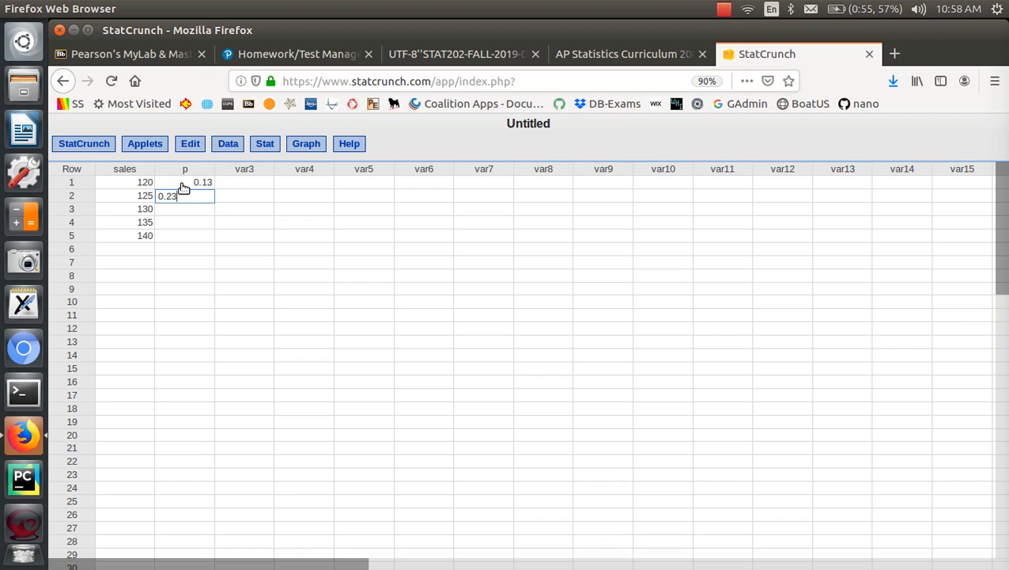
{"action": "key", "text": "Return"}
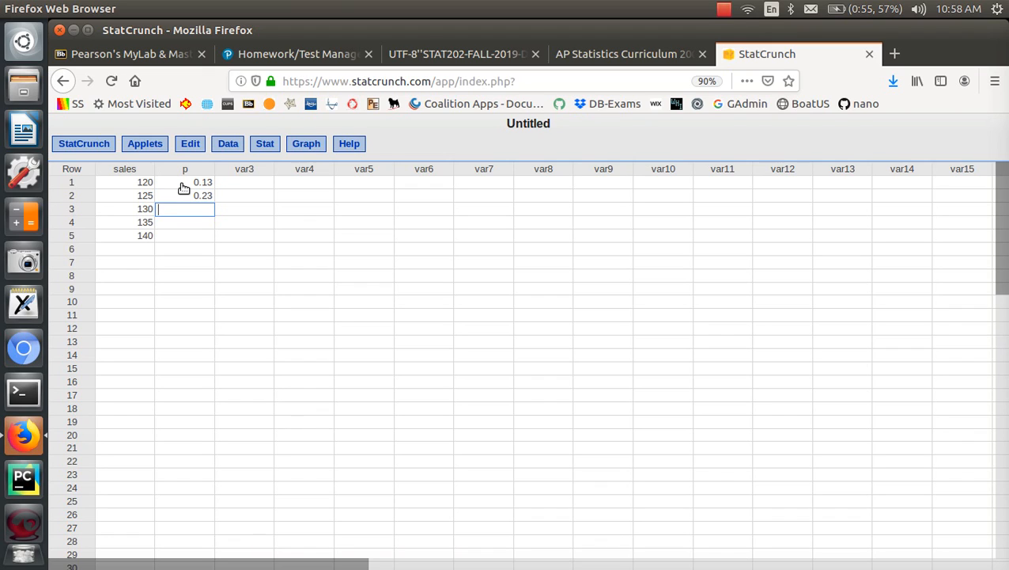
{"action": "type", "text": "0.38"}
{"action": "key", "text": "Return"}
{"action": "type", "text": "0.17"}
{"action": "key", "text": "Return"}
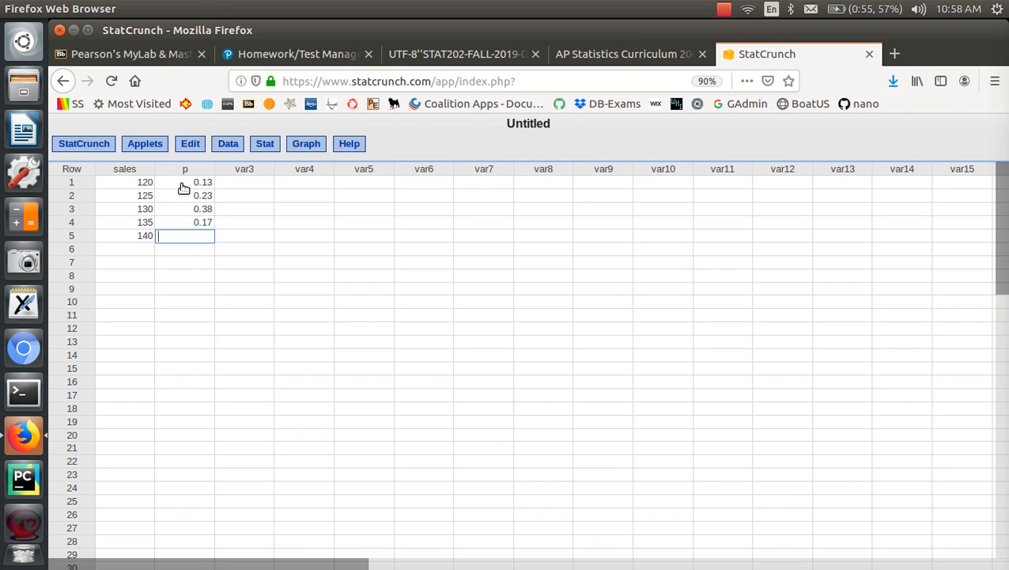
{"action": "type", "text": "0.09"}
{"action": "key", "text": "Return"}
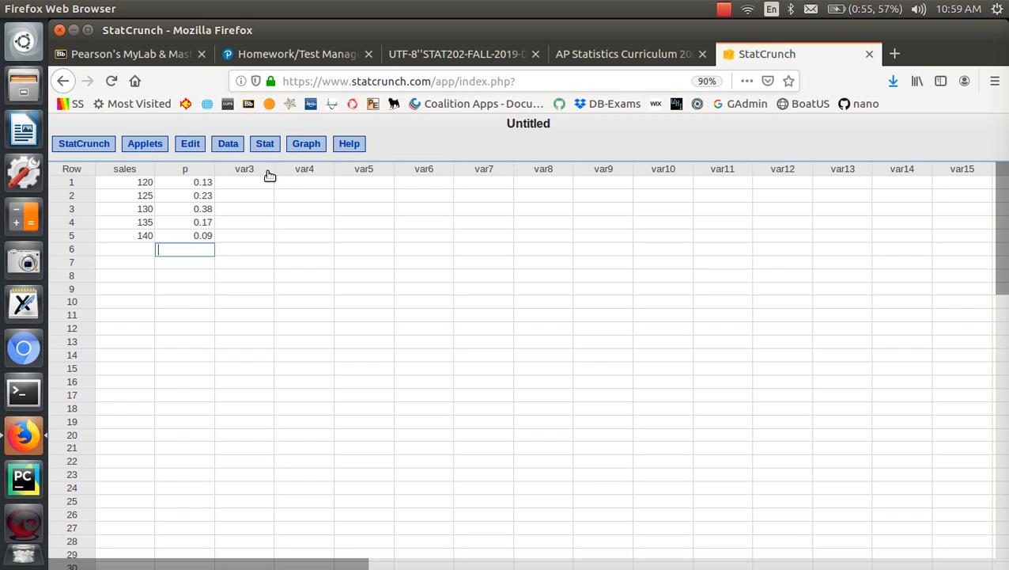
Compute column summary statistics for p with only the Sum statistic, and close the result
{"action": "left_click", "coordinate": [267, 145]}
{"action": "mouse_move", "coordinate": [318, 177]}
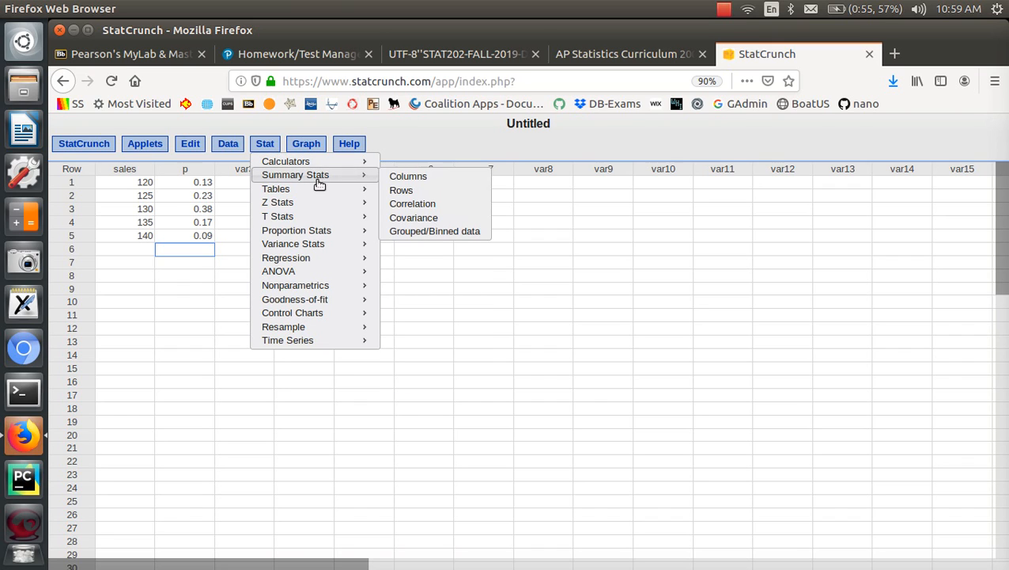
{"action": "left_click", "coordinate": [404, 179]}
{"action": "left_click", "coordinate": [395, 178]}
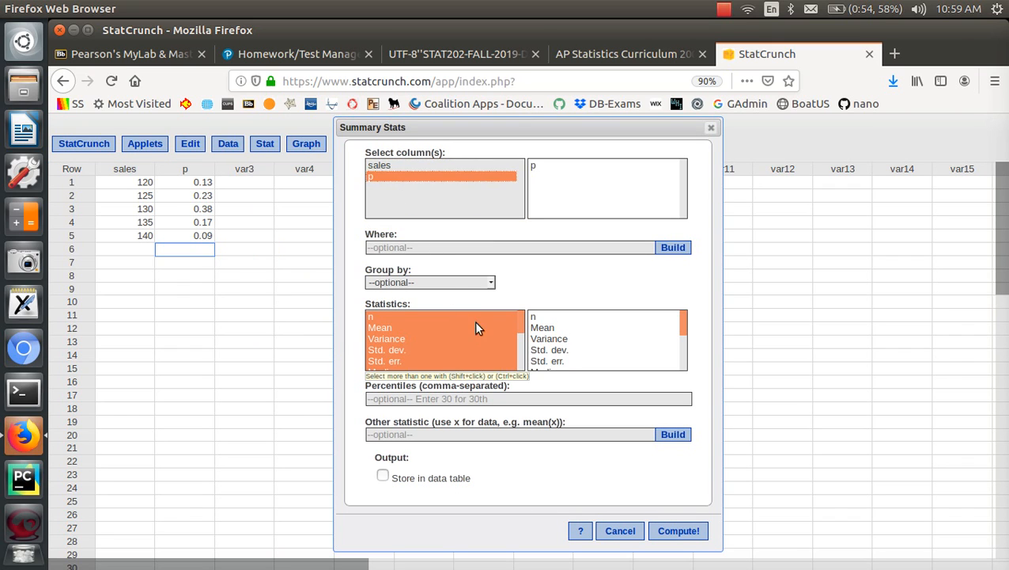
{"action": "left_click", "coordinate": [522, 357]}
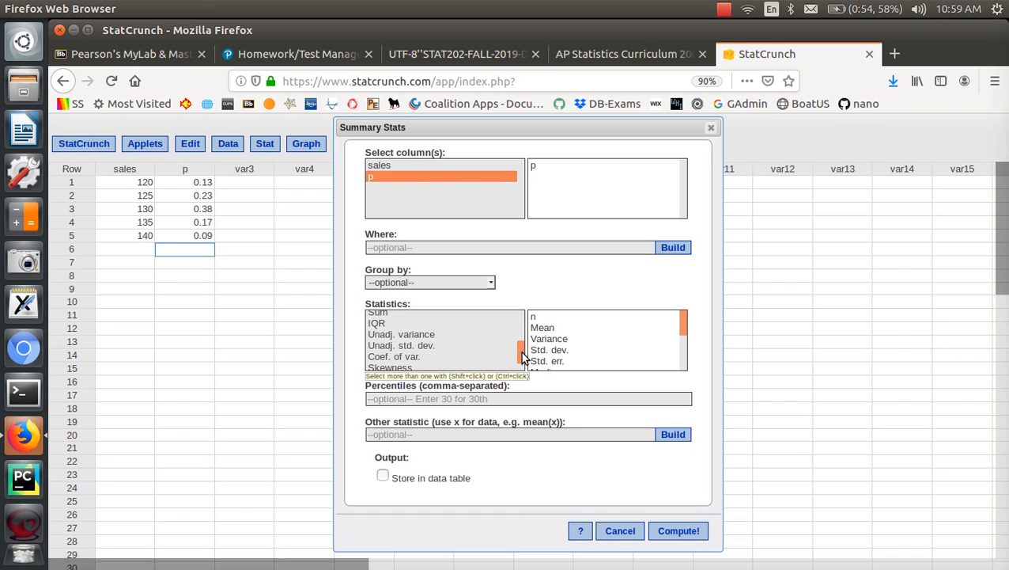
{"action": "left_click", "coordinate": [427, 317]}
{"action": "left_click", "coordinate": [679, 531]}
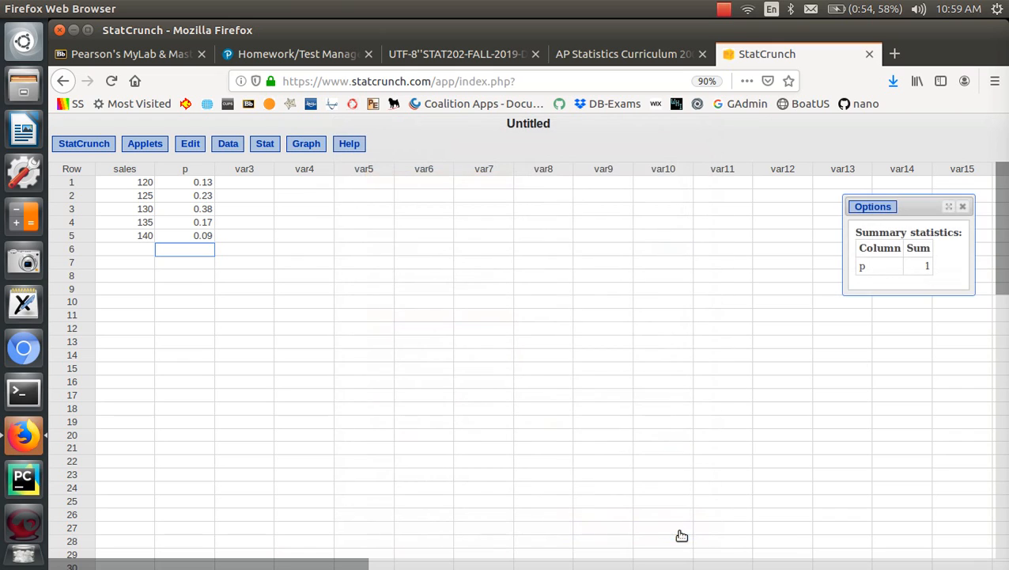
{"action": "left_click", "coordinate": [963, 207]}
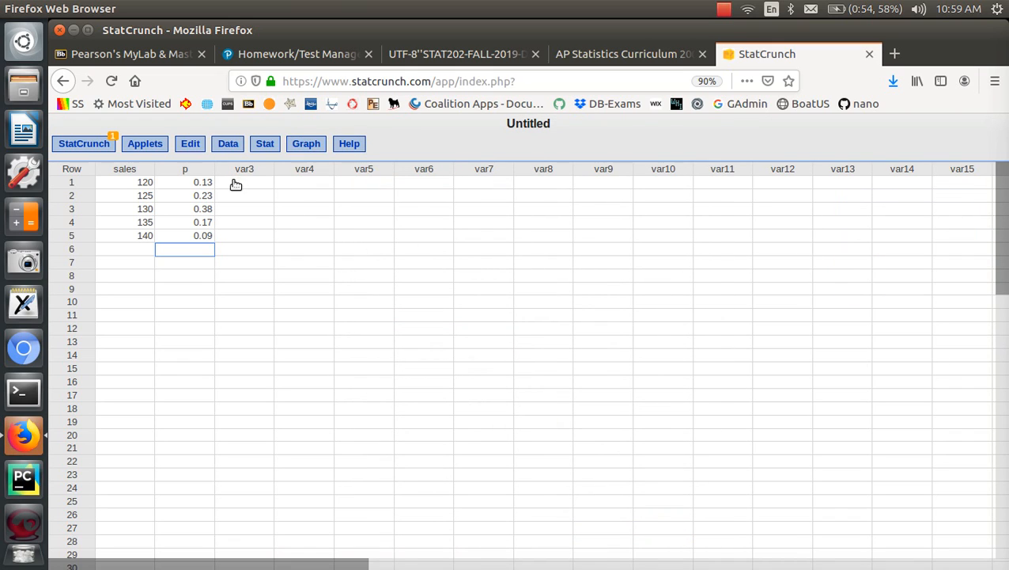
Compute a new column from the expression sales*p with the column label weighted
{"action": "left_click", "coordinate": [229, 147]}
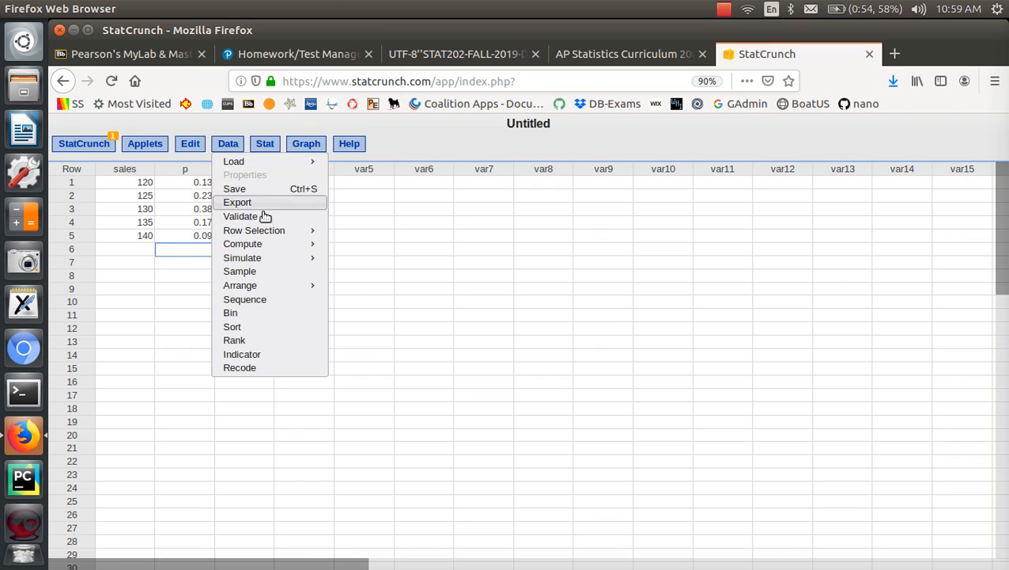
{"action": "mouse_move", "coordinate": [287, 251]}
{"action": "left_click", "coordinate": [360, 245]}
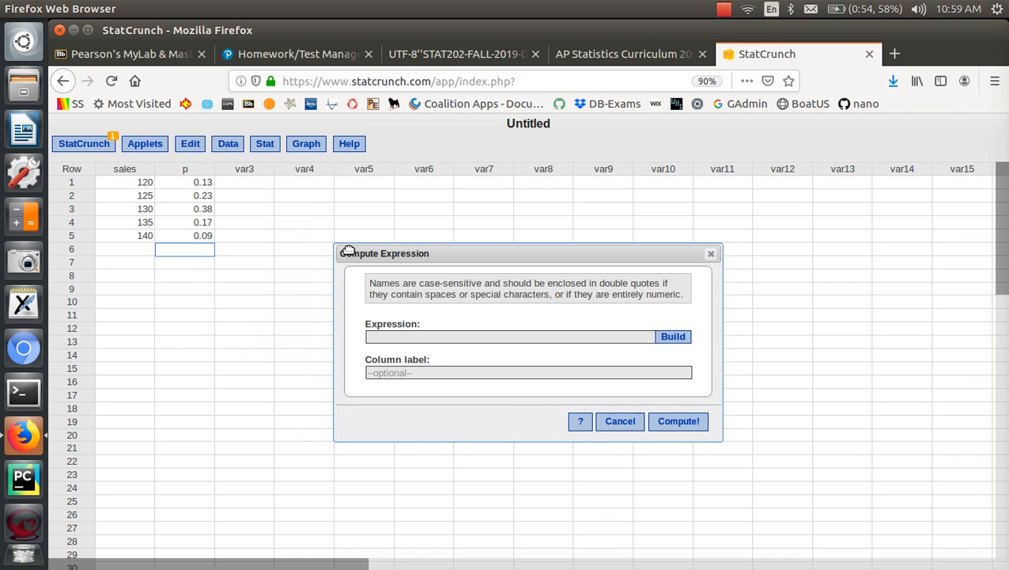
{"action": "type", "text": "sales*p"}
{"action": "left_click", "coordinate": [371, 374]}
{"action": "type", "text": "weighted"}
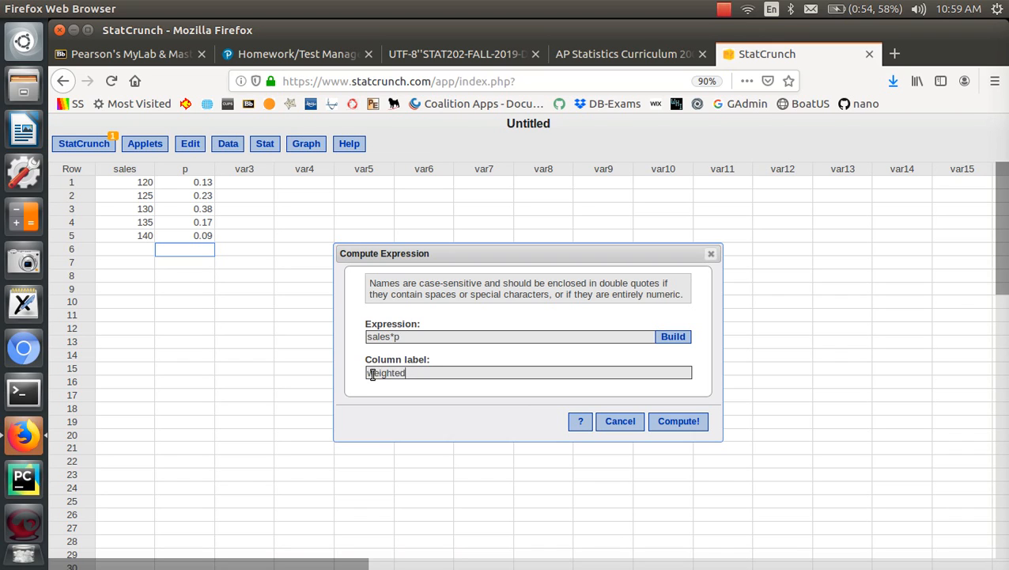
{"action": "key", "text": "Return"}
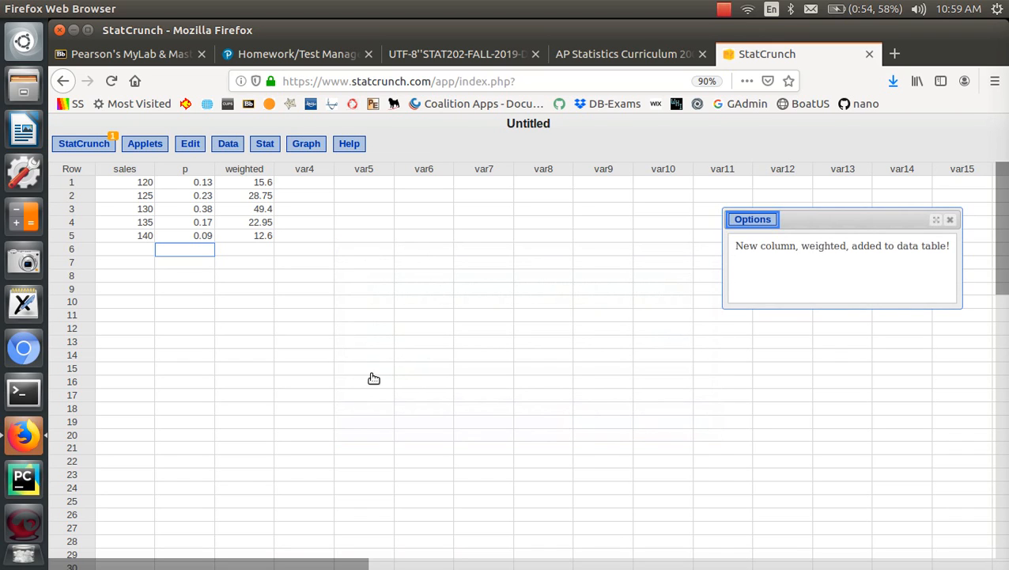
Compute column summary statistics for the weighted column with only the Sum statistic
{"action": "left_click", "coordinate": [229, 148]}
{"action": "left_click", "coordinate": [258, 149]}
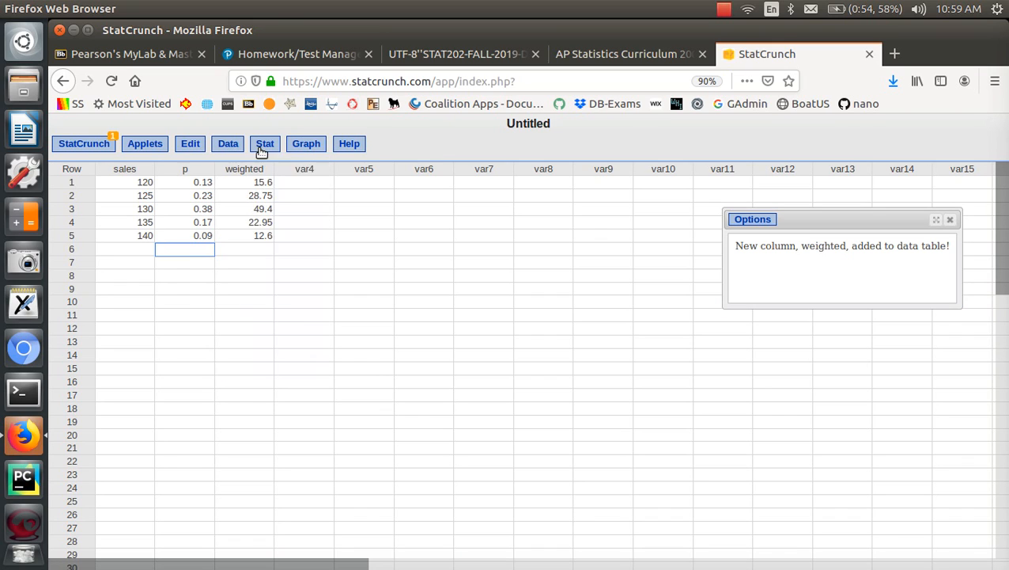
{"action": "mouse_move", "coordinate": [269, 168]}
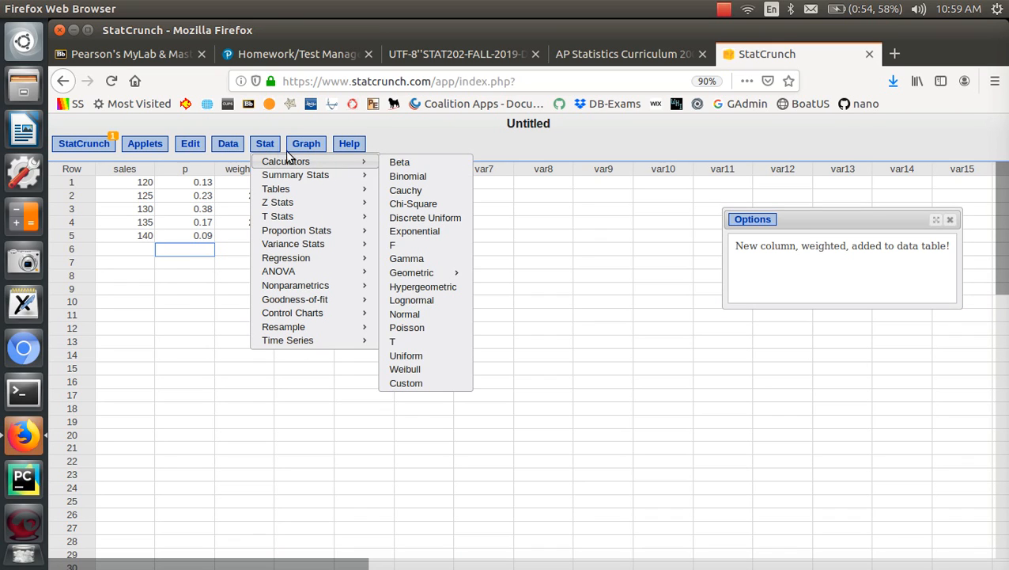
{"action": "mouse_move", "coordinate": [321, 177]}
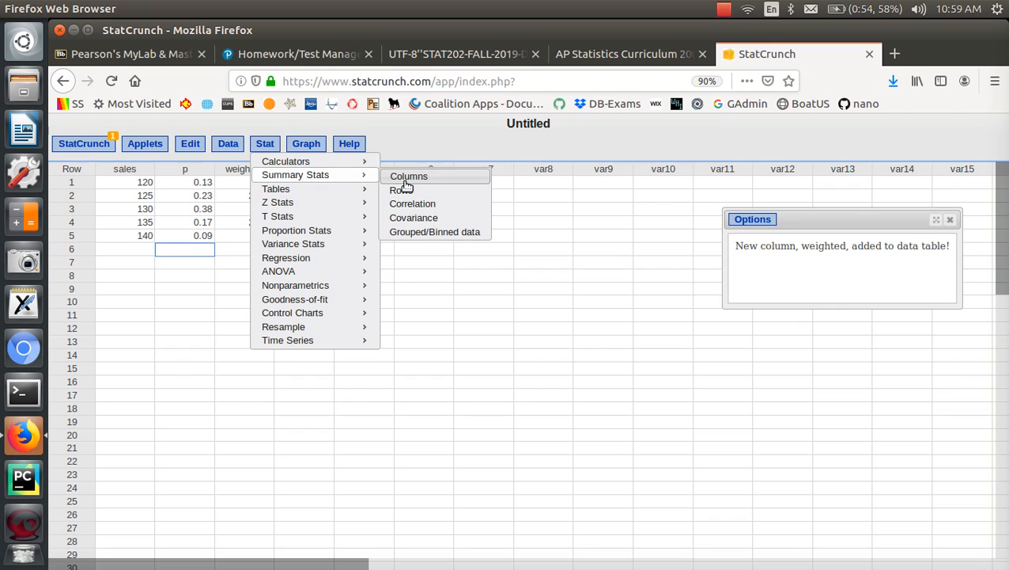
{"action": "left_click", "coordinate": [405, 176]}
{"action": "left_click", "coordinate": [400, 187]}
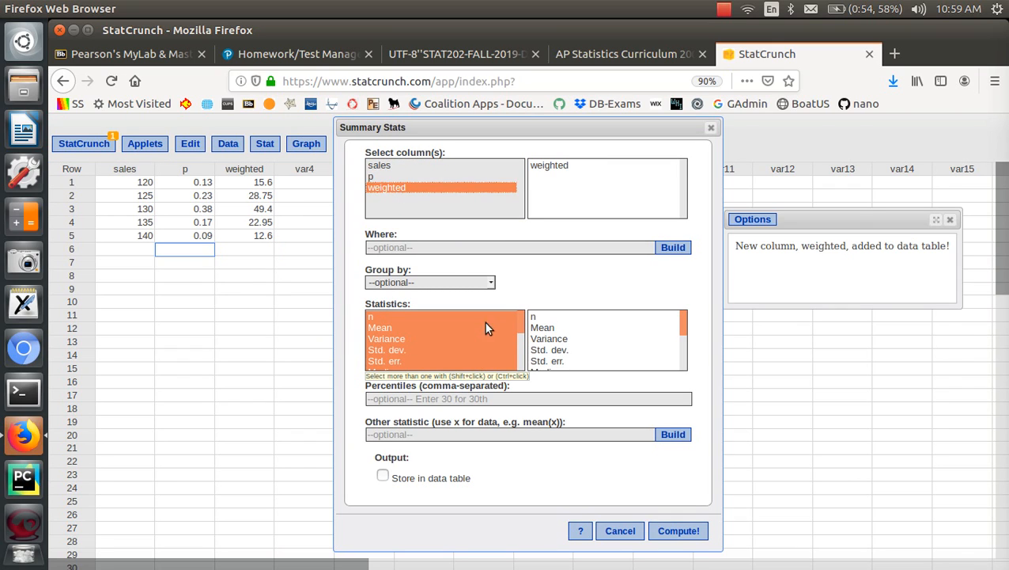
{"action": "scroll", "coordinate": [520, 335], "scroll_direction": "down", "scroll_amount": 1}
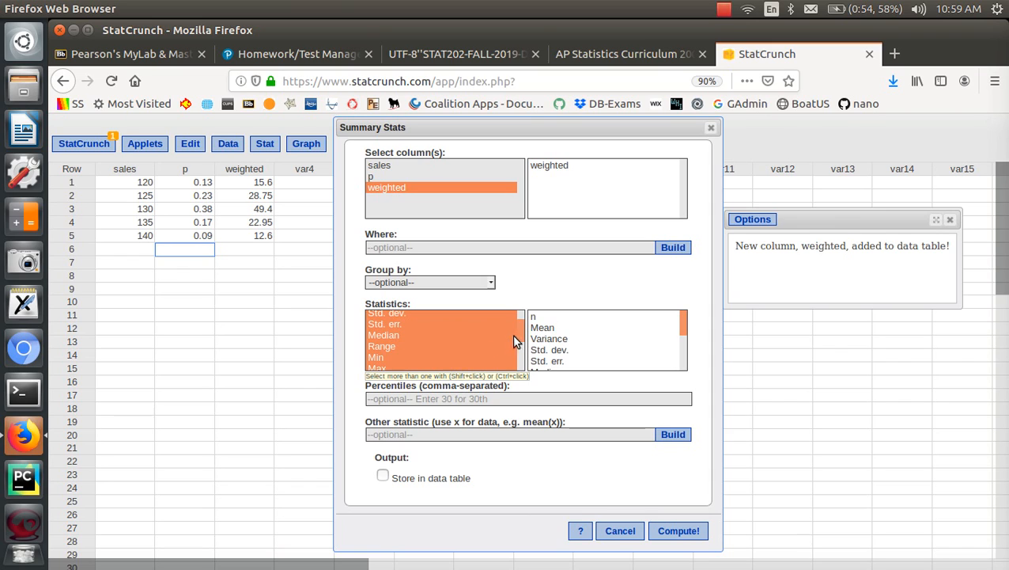
{"action": "scroll", "coordinate": [514, 340], "scroll_direction": "down", "scroll_amount": 2}
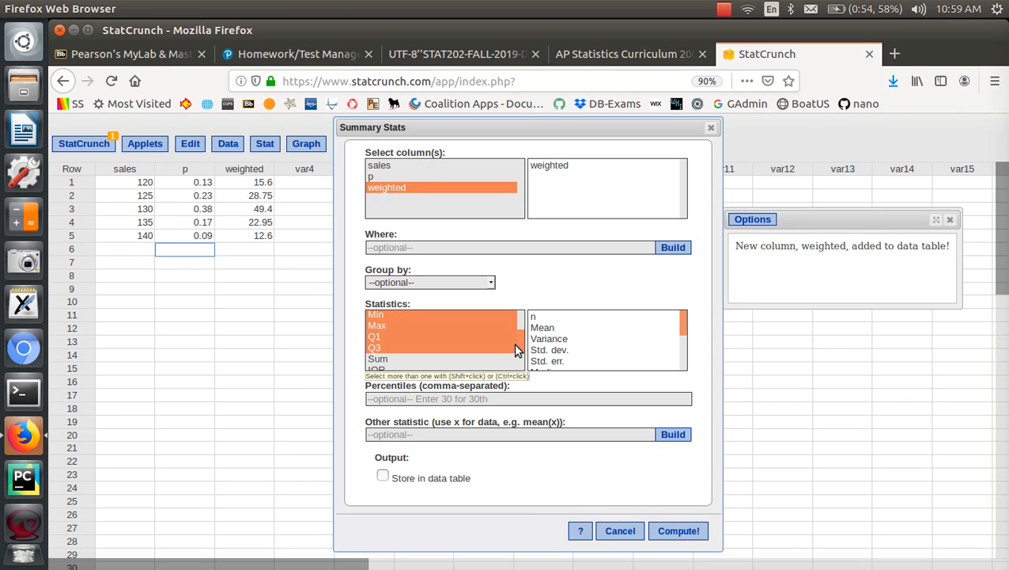
{"action": "left_click", "coordinate": [449, 359]}
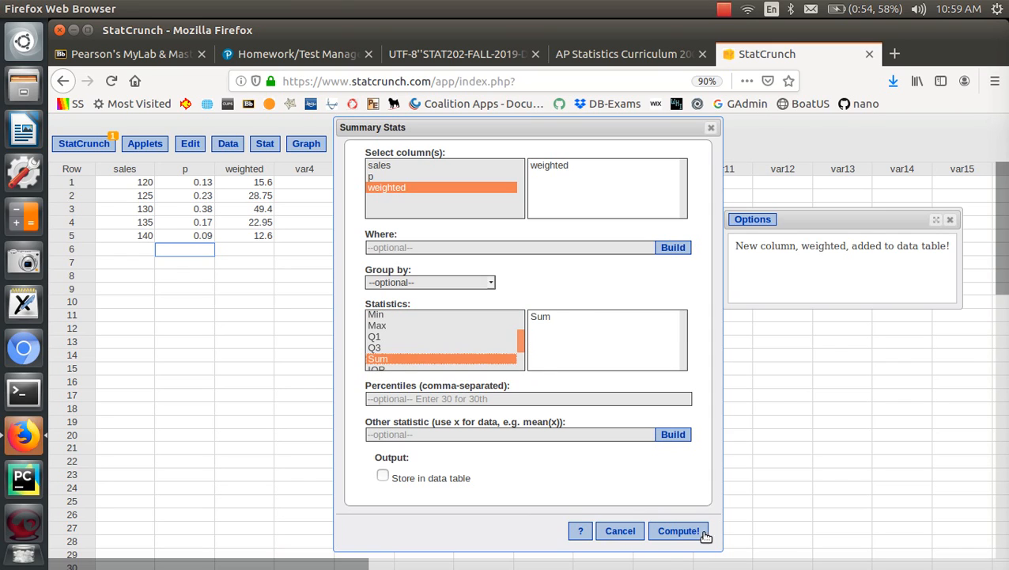
{"action": "left_click", "coordinate": [679, 531]}
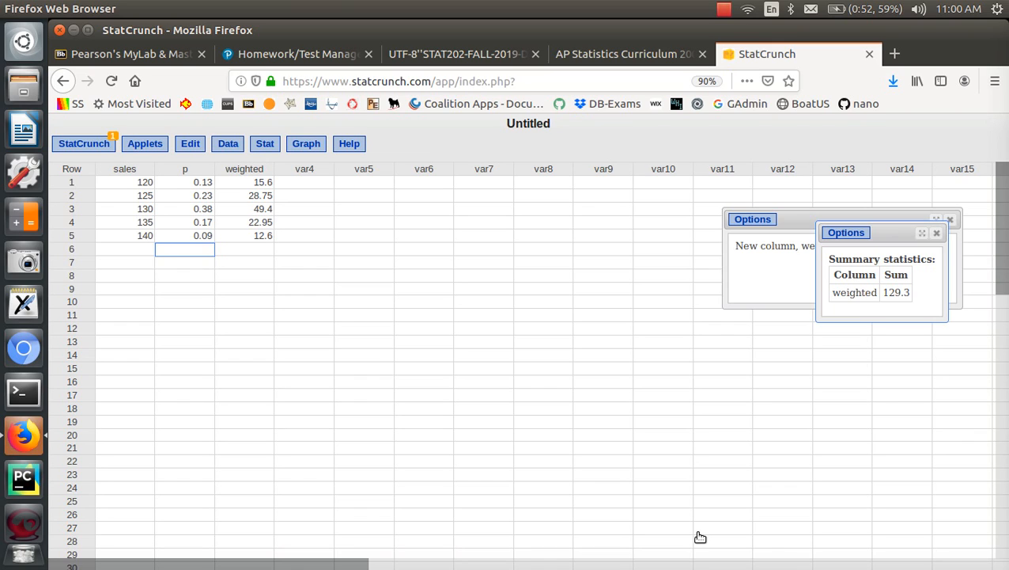
Close both result windows and delete the weighted column from the data table
{"action": "left_click", "coordinate": [937, 233]}
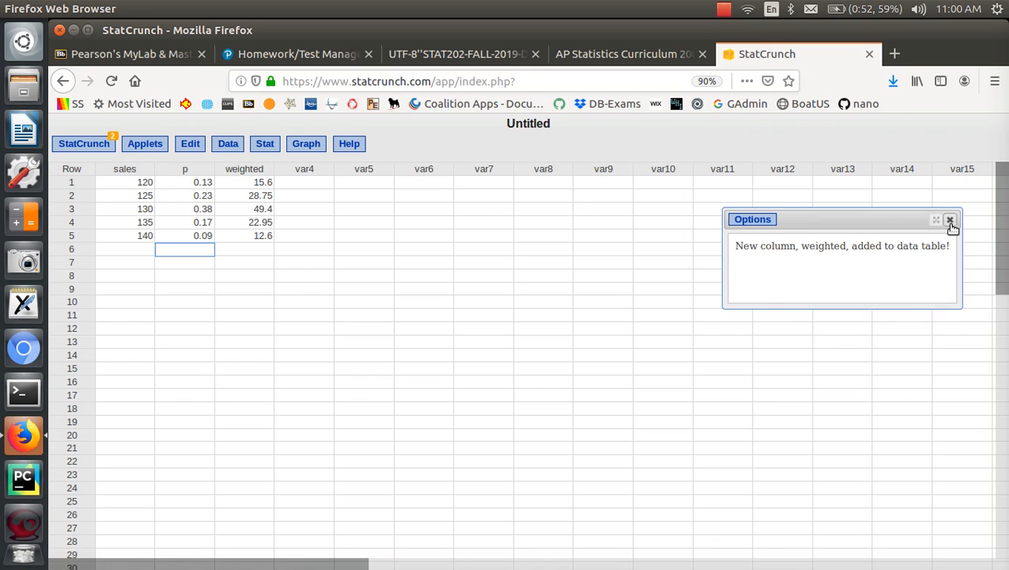
{"action": "left_click", "coordinate": [951, 222]}
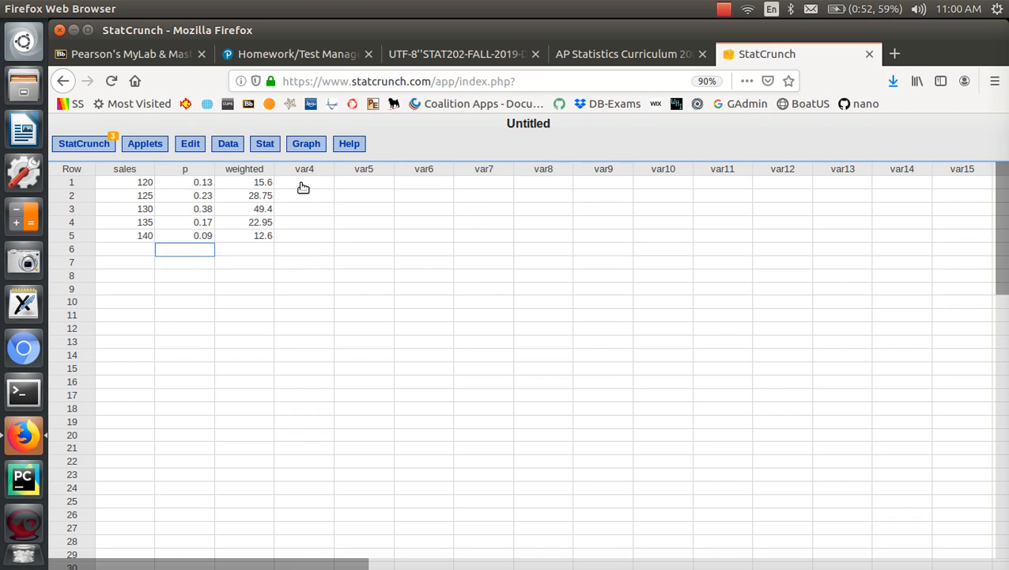
{"action": "left_click", "coordinate": [270, 170]}
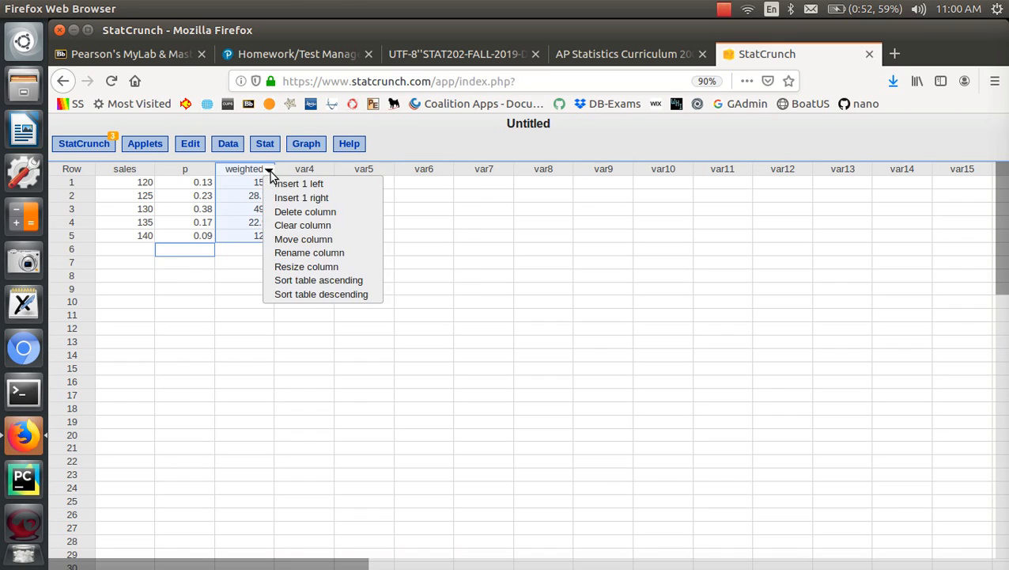
{"action": "left_click", "coordinate": [292, 213]}
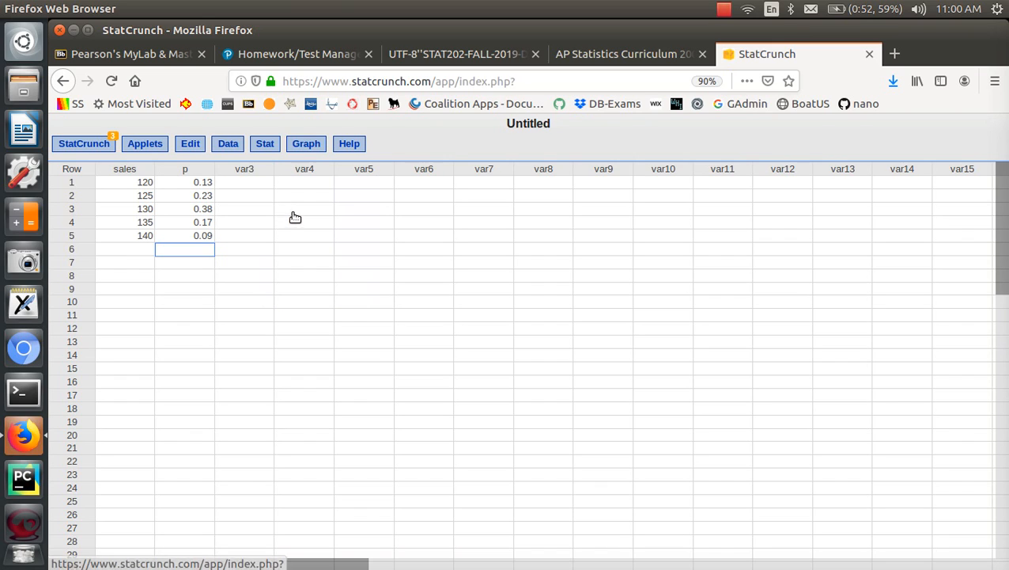
Name the third column n and enter the frequencies 13, 23, 38, 17 and 9 in rows 1 to 5
{"action": "left_click", "coordinate": [245, 169]}
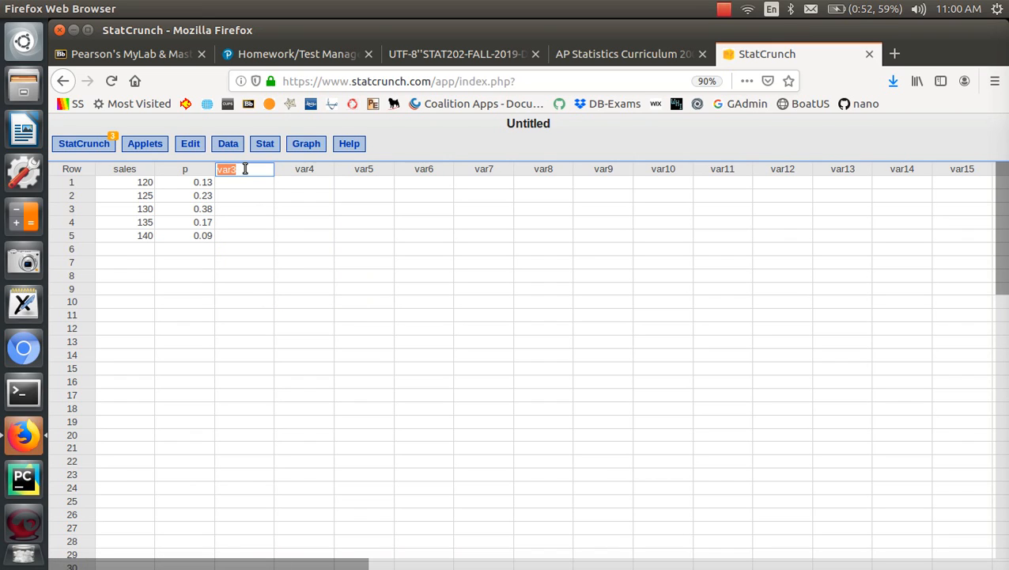
{"action": "type", "text": "n"}
{"action": "key", "text": "Return"}
{"action": "type", "text": "13"}
{"action": "key", "text": "Return"}
{"action": "type", "text": "23"}
{"action": "key", "text": "Return"}
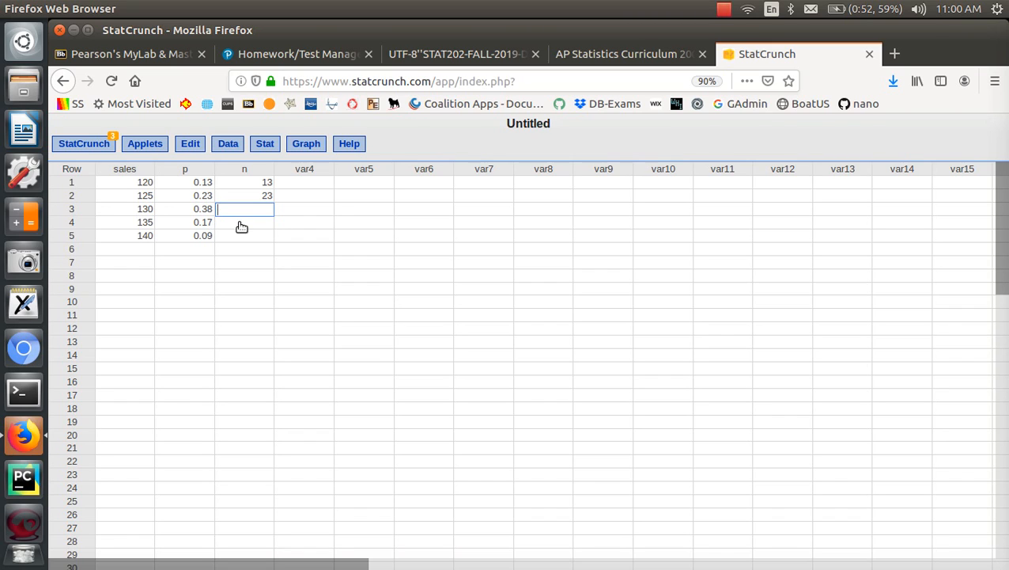
{"action": "type", "text": "38"}
{"action": "key", "text": "Return"}
{"action": "type", "text": "17"}
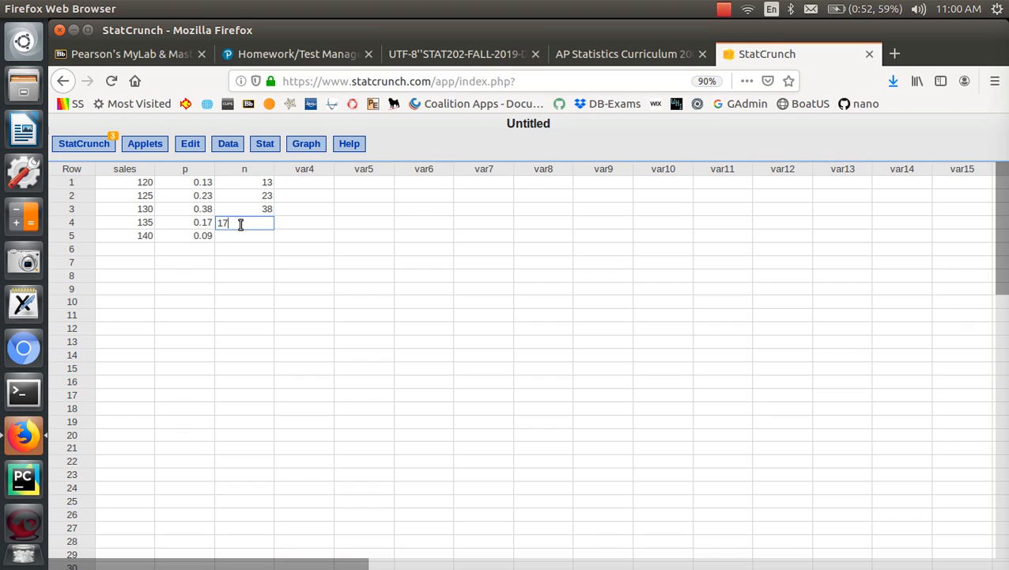
{"action": "key", "text": "Return"}
{"action": "type", "text": "9"}
{"action": "key", "text": "Return"}
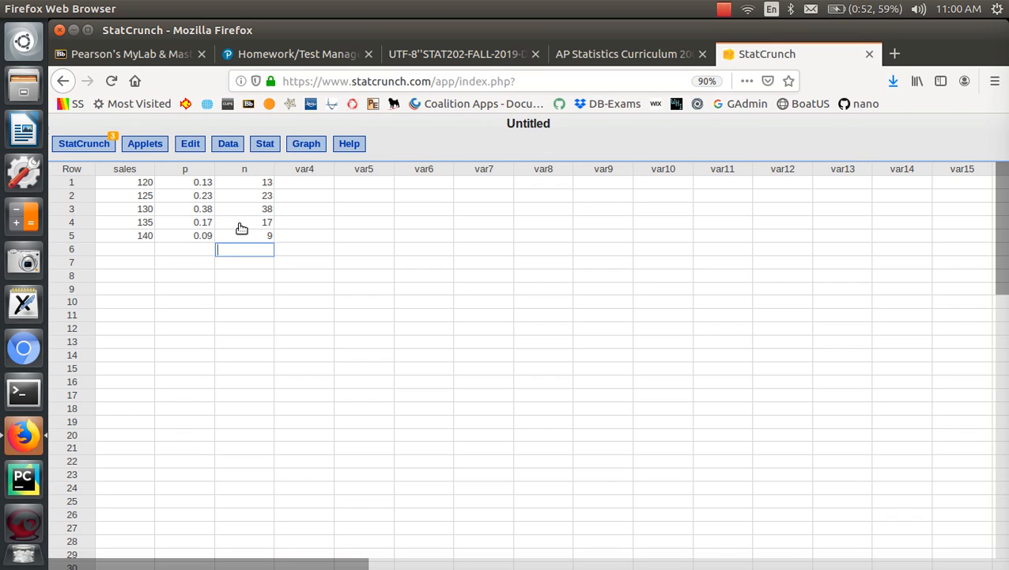
Set up grouped/binned summary statistics with the bins in sales and the counts in n
{"action": "left_click", "coordinate": [267, 145]}
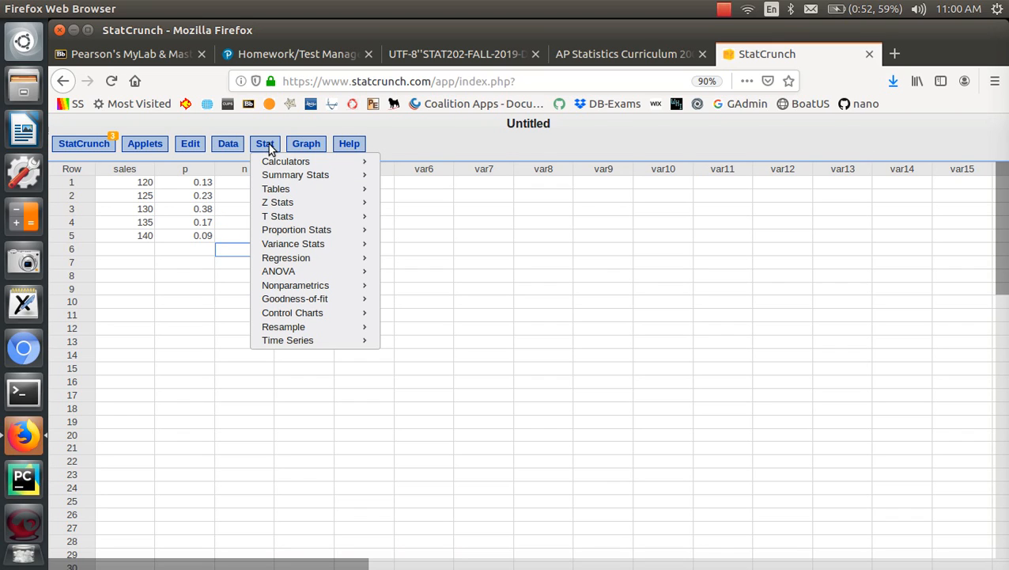
{"action": "mouse_move", "coordinate": [287, 177]}
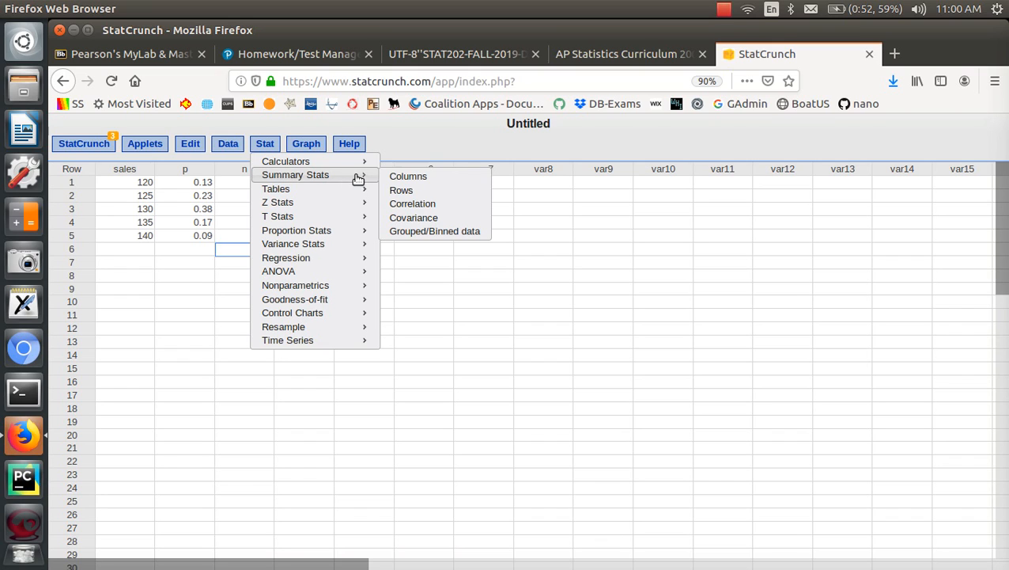
{"action": "left_click", "coordinate": [422, 233]}
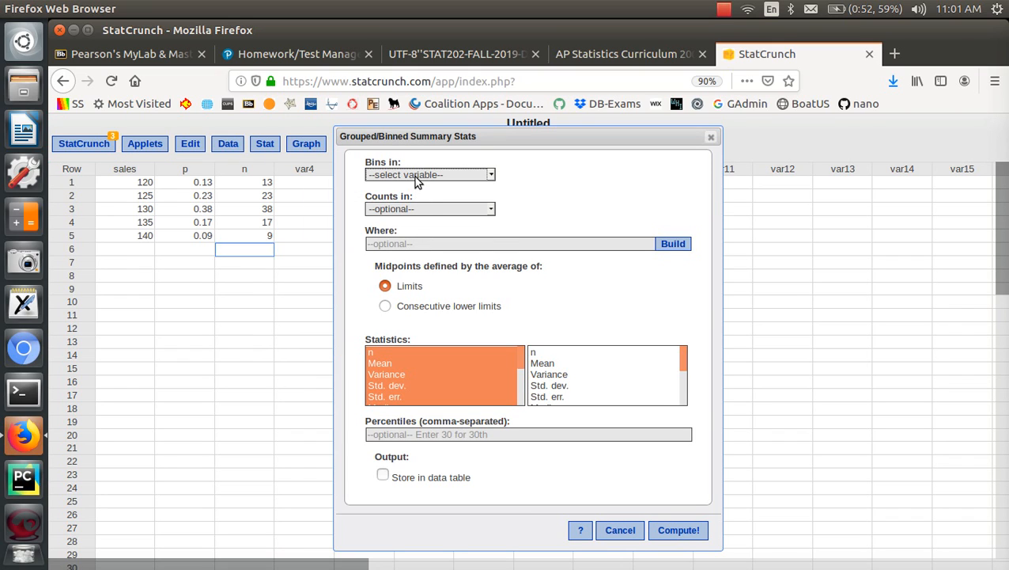
{"action": "left_click", "coordinate": [414, 176]}
{"action": "left_click", "coordinate": [408, 204]}
{"action": "left_click", "coordinate": [408, 208]}
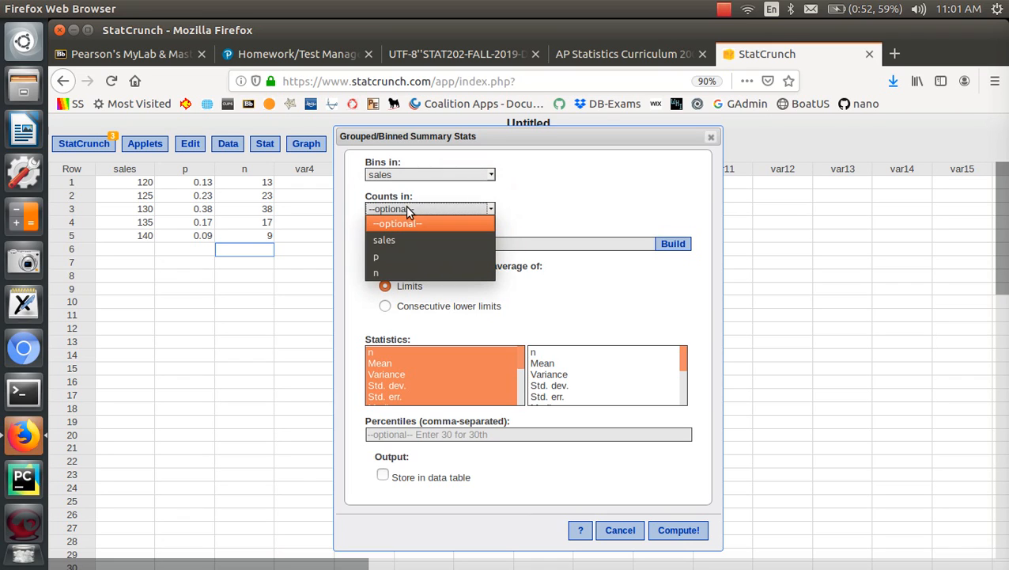
{"action": "left_click", "coordinate": [400, 257]}
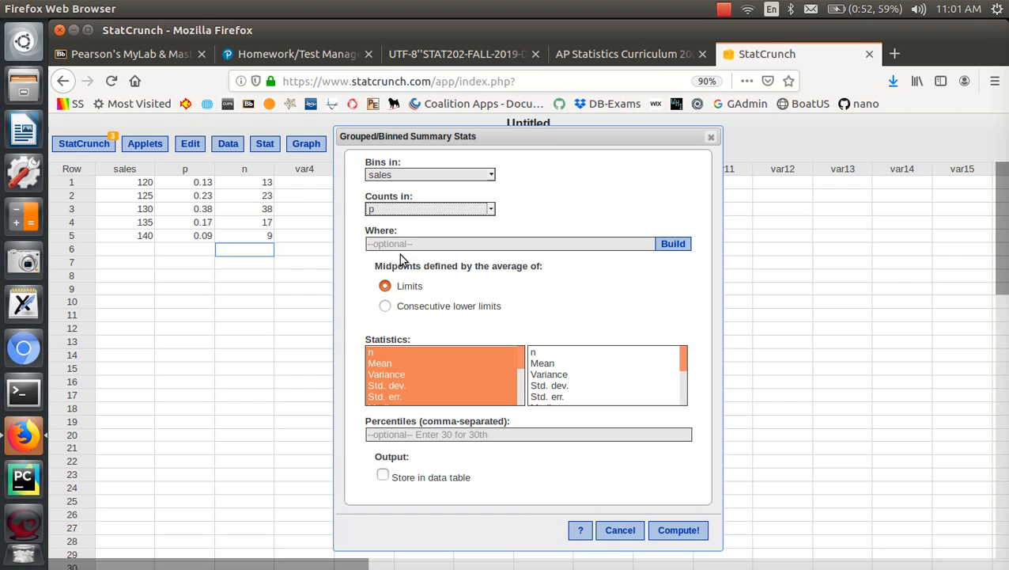
{"action": "left_click", "coordinate": [409, 208]}
{"action": "left_click", "coordinate": [400, 273]}
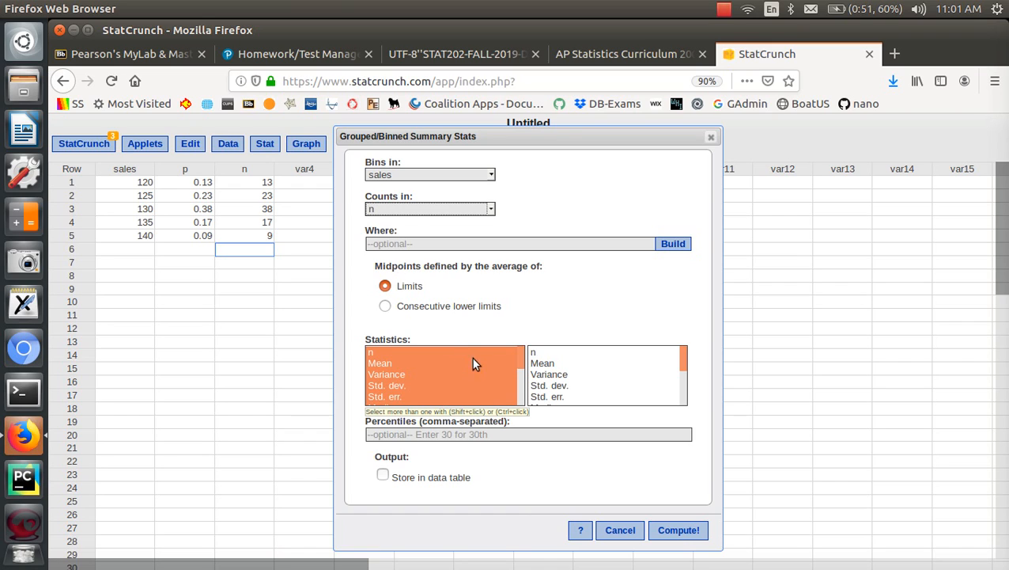
{"action": "left_click", "coordinate": [435, 371]}
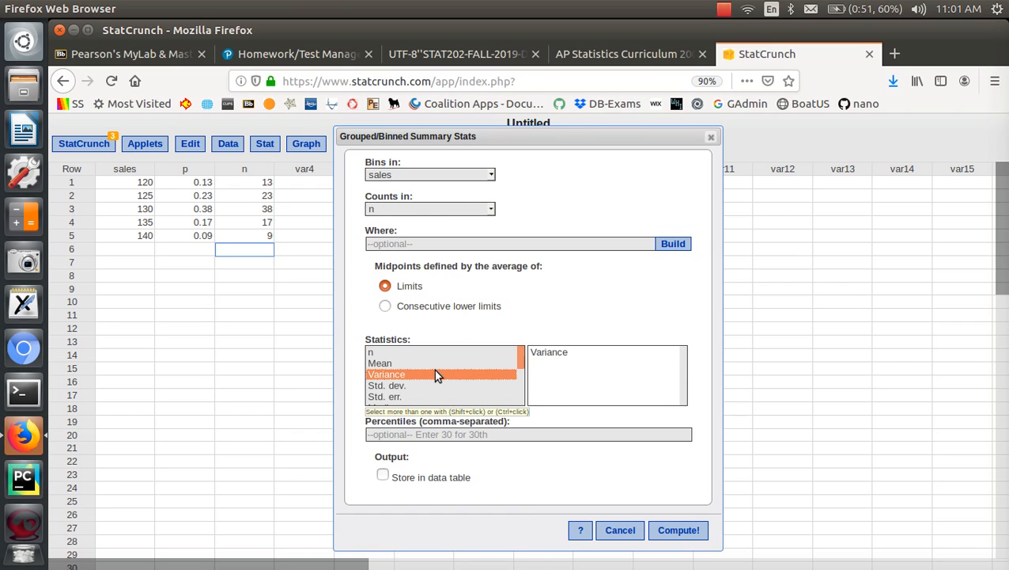
{"action": "key", "text": "Down"}
{"action": "key", "text": "Down"}
{"action": "key", "text": "Down"}
{"action": "key", "text": "Down"}
{"action": "key", "text": "Down"}
{"action": "key", "text": "Down"}
{"action": "key", "text": "Down"}
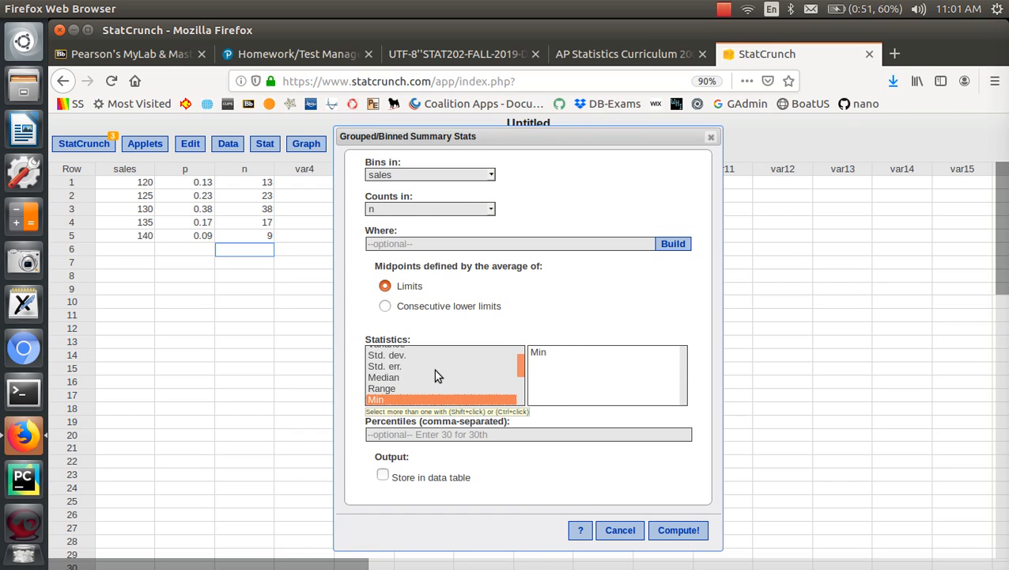
{"action": "key", "text": "Down"}
{"action": "key", "text": "Down"}
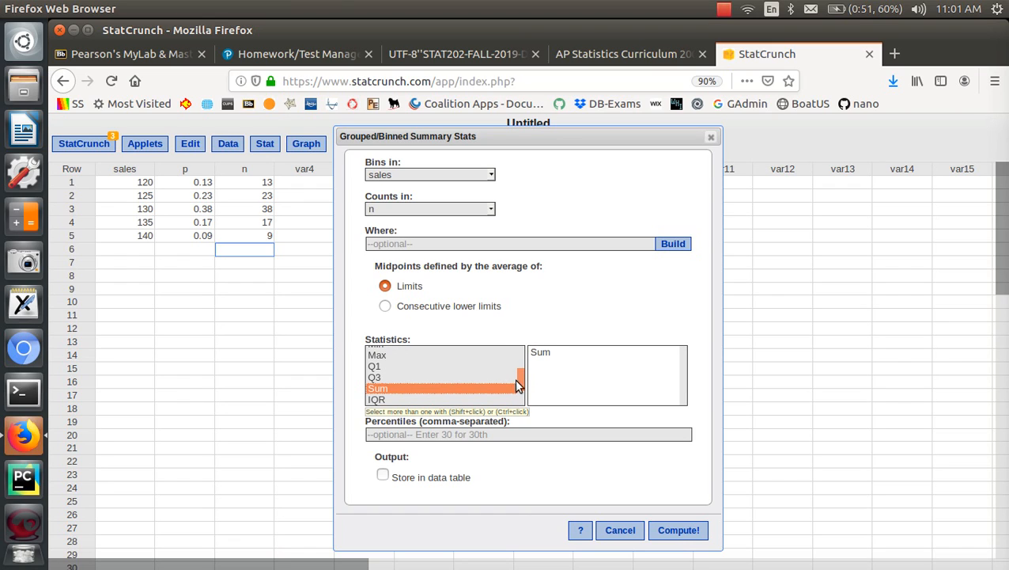
{"action": "left_click_drag", "start_coordinate": [518, 382], "coordinate": [520, 341]}
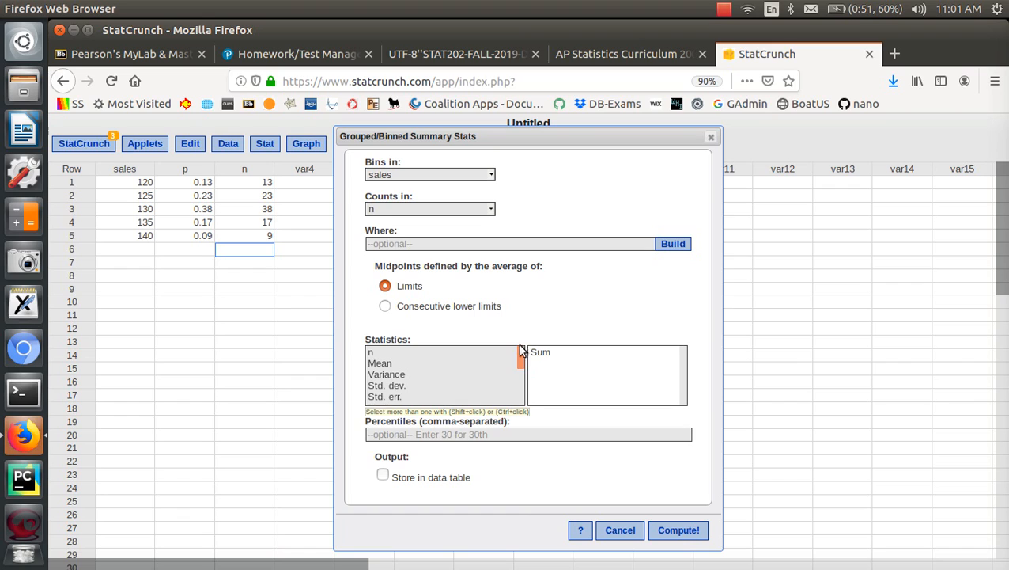
{"action": "left_click", "coordinate": [379, 364], "text": "shift"}
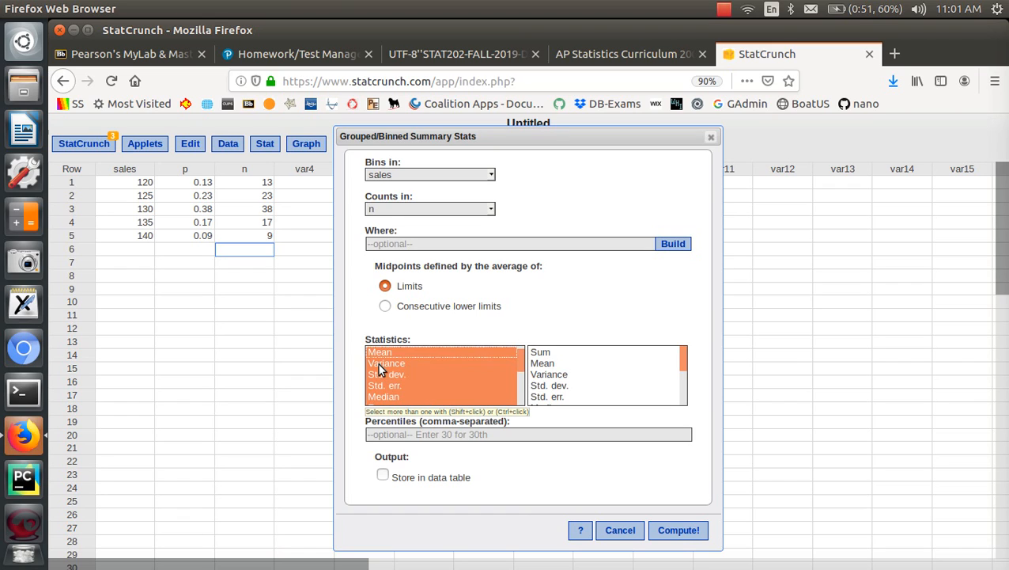
{"action": "left_click", "coordinate": [377, 364]}
Compute the grouped summary with only the Mean, Std. dev. and Sum statistics, and close the result
{"action": "left_click", "coordinate": [377, 353]}
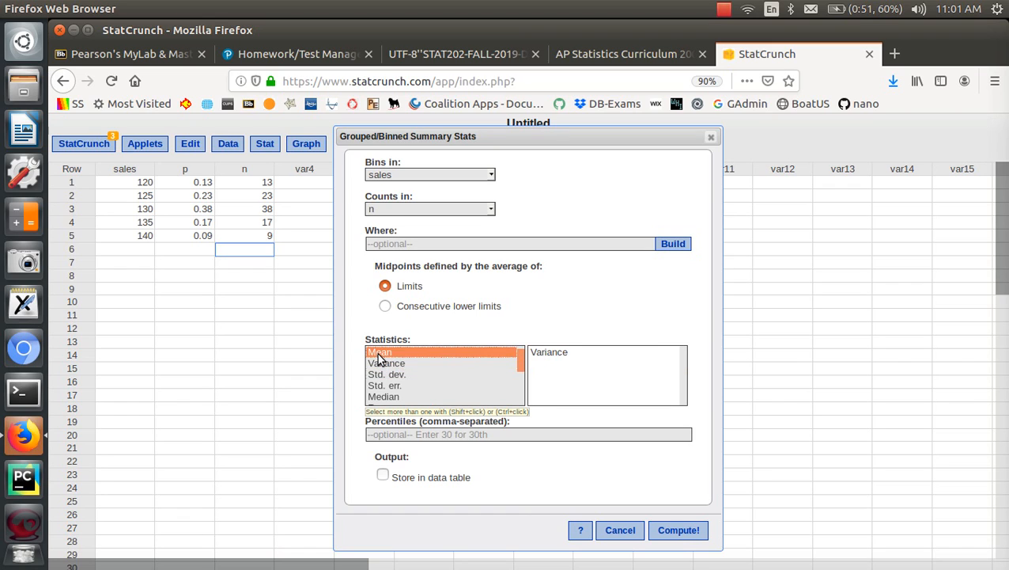
{"action": "left_click", "coordinate": [379, 374], "text": "ctrl"}
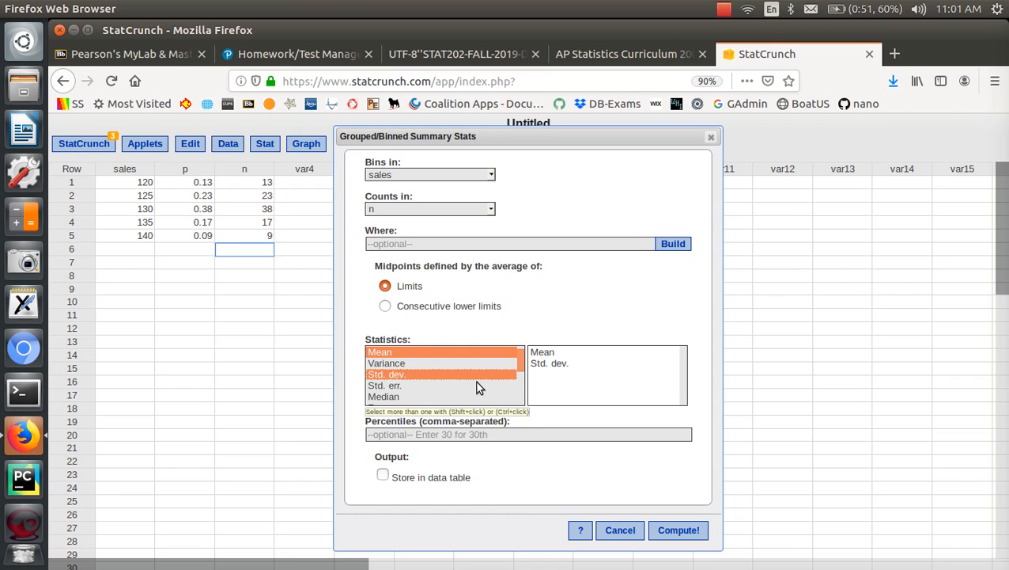
{"action": "scroll", "coordinate": [521, 364], "scroll_direction": "down", "scroll_amount": 1}
{"action": "scroll", "coordinate": [513, 375], "scroll_direction": "down", "scroll_amount": 1}
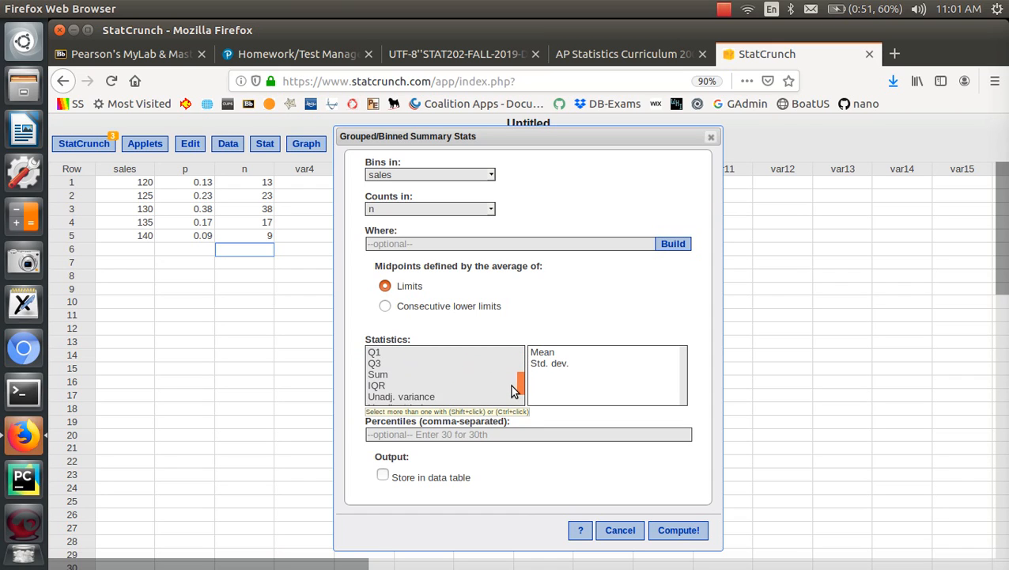
{"action": "left_click", "coordinate": [377, 368]}
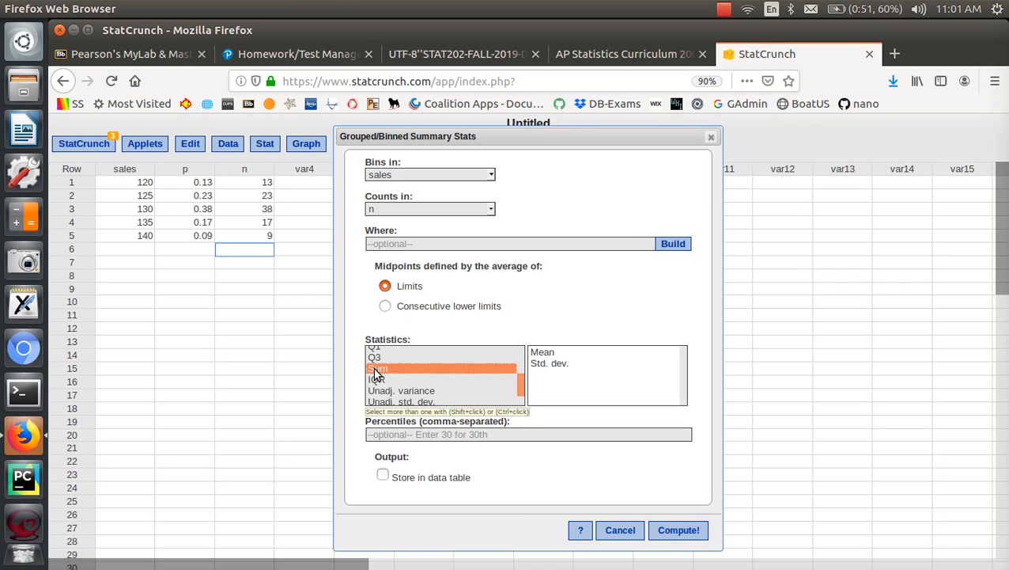
{"action": "left_click", "coordinate": [670, 532]}
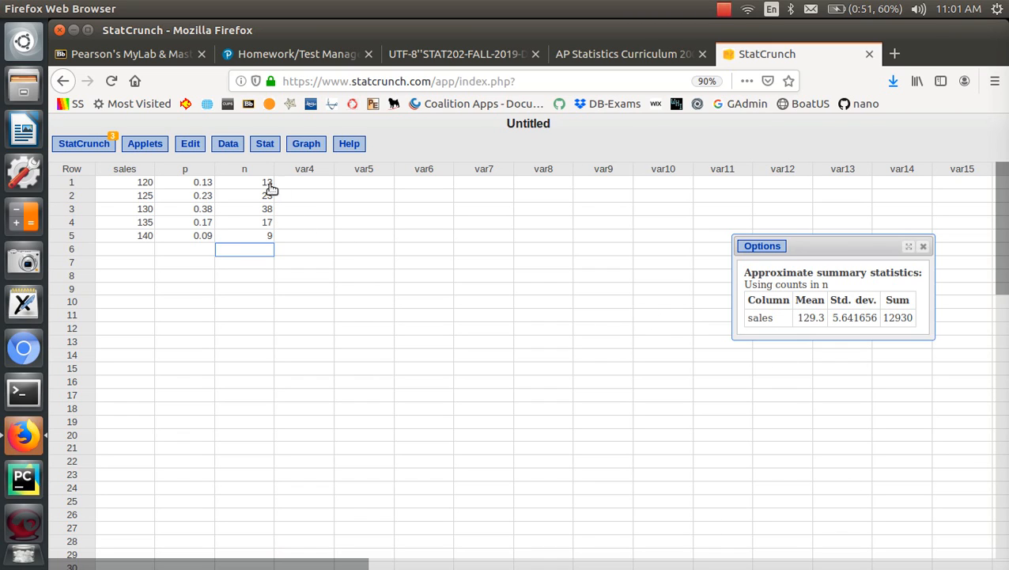
{"action": "left_click", "coordinate": [923, 247]}
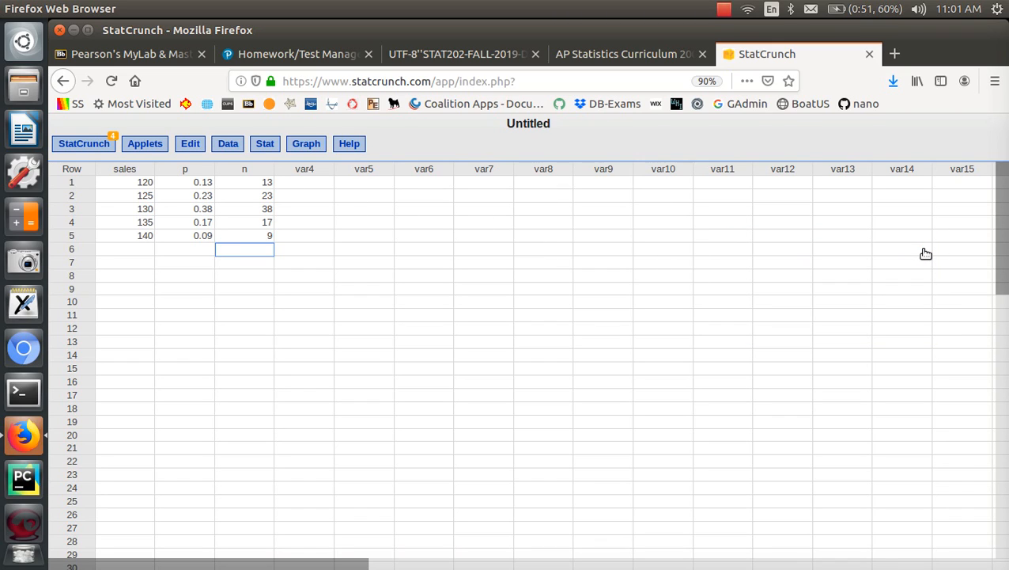